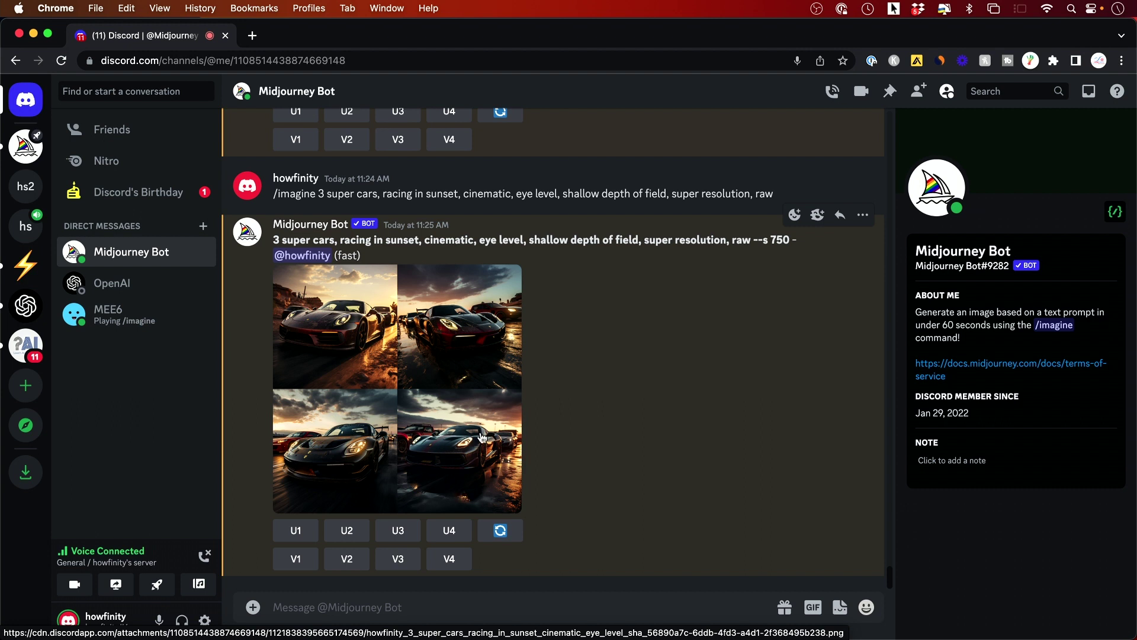
# Upscale super-car image 4 (U4) and request Vary (Subtle) on the upscaled car
pyautogui.click(449, 536)
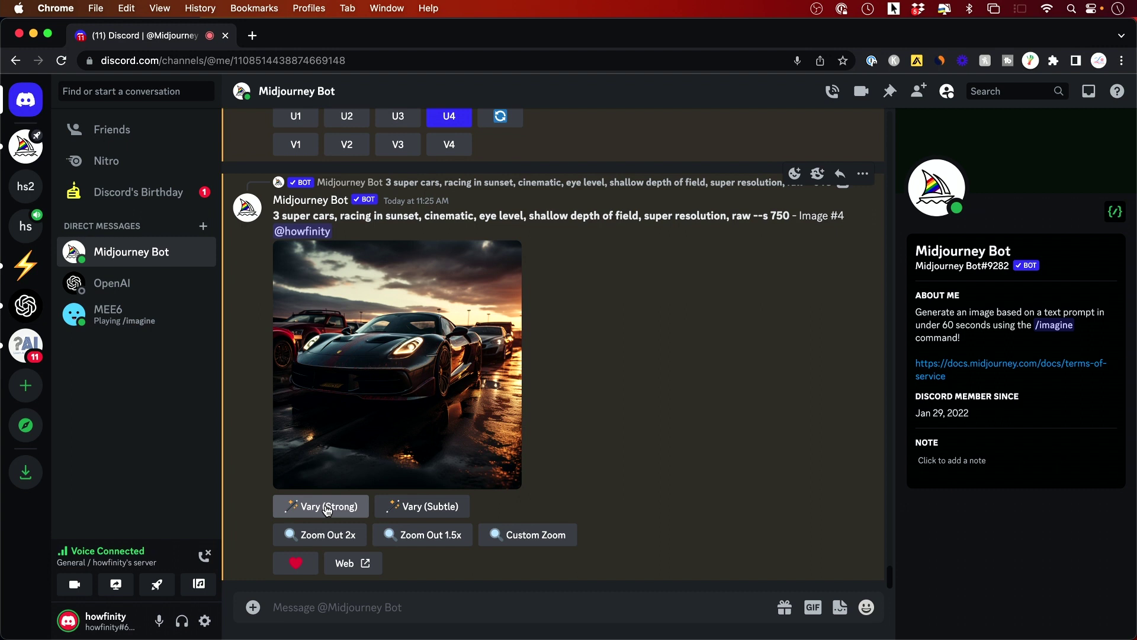
pyautogui.click(413, 506)
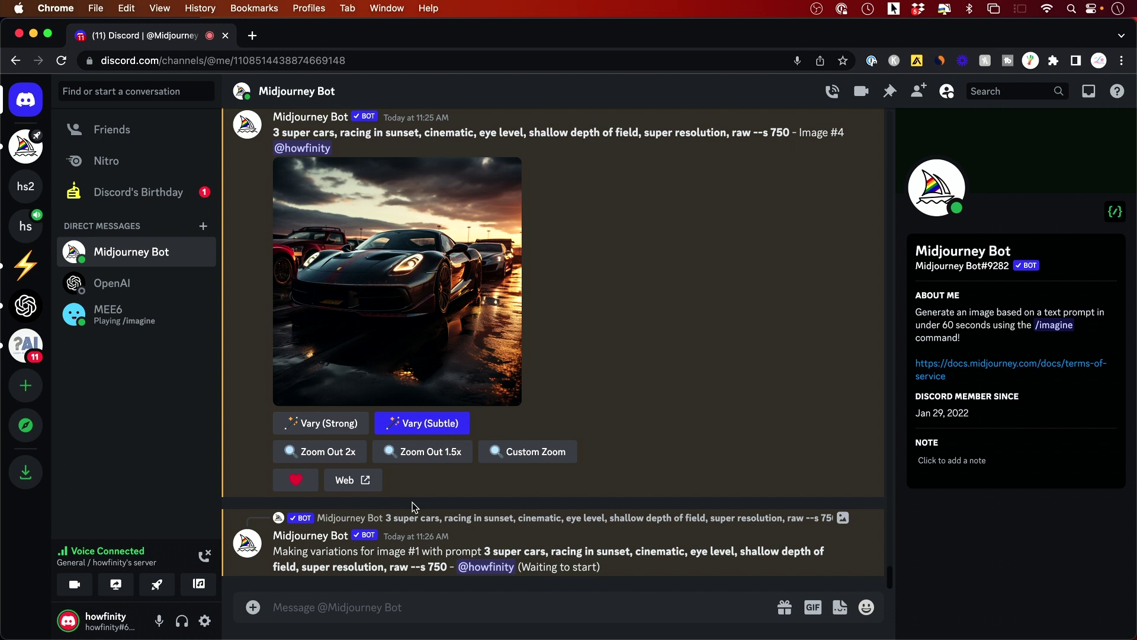
pyautogui.scroll(15, 563, 323)
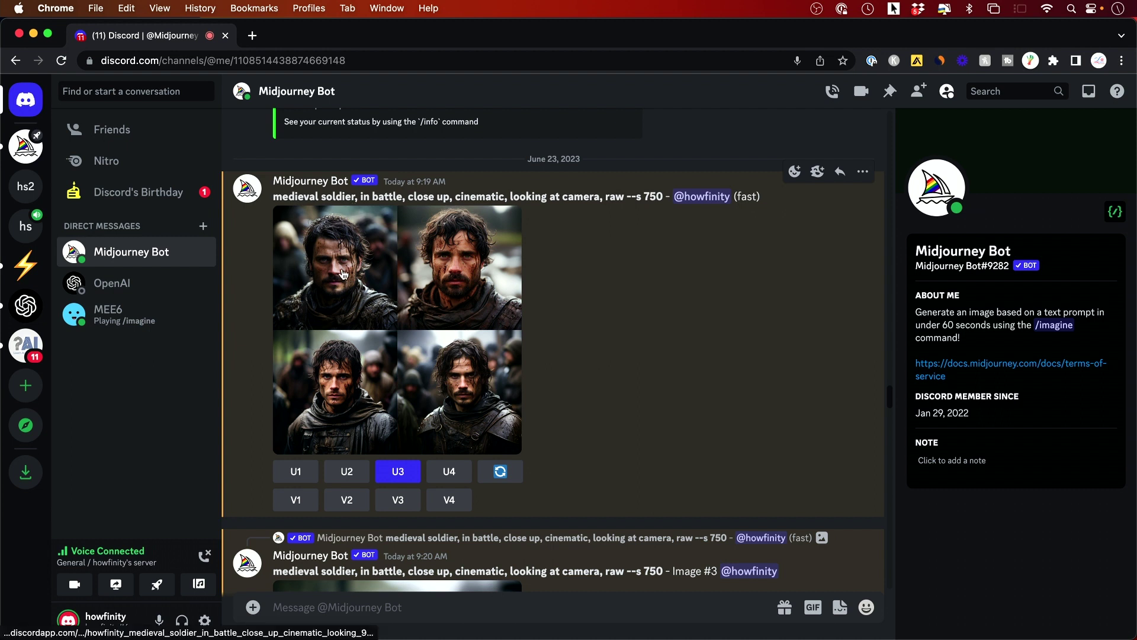
# Scroll past the older soldier examples and enlarge the new super-car variations grid
pyautogui.scroll(-5, 365, 388)
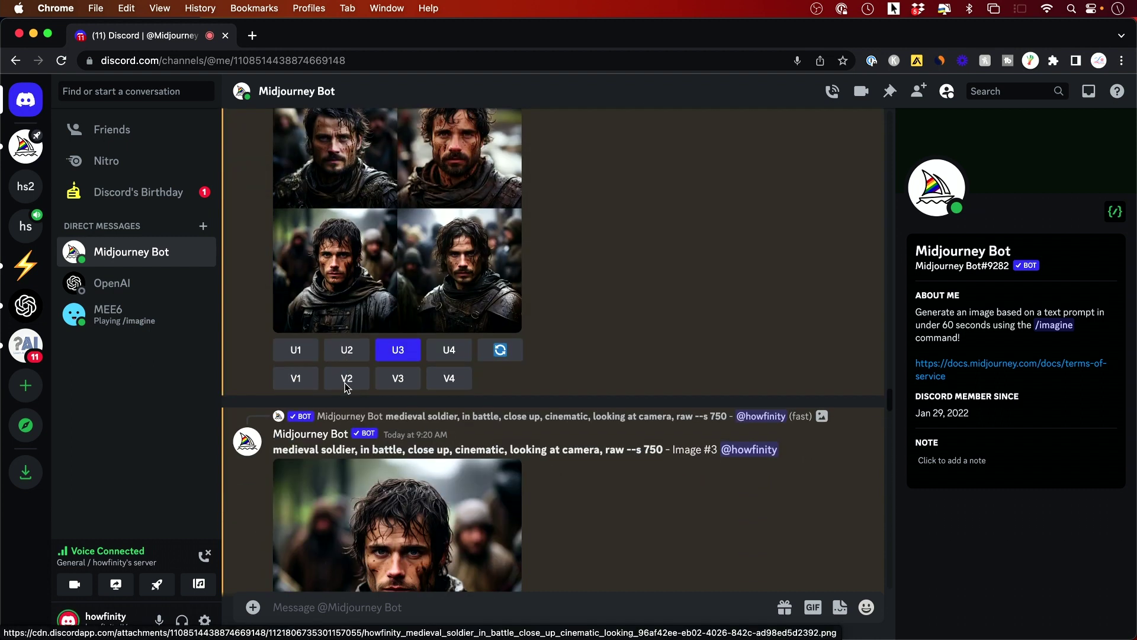
pyautogui.scroll(-2, 386, 430)
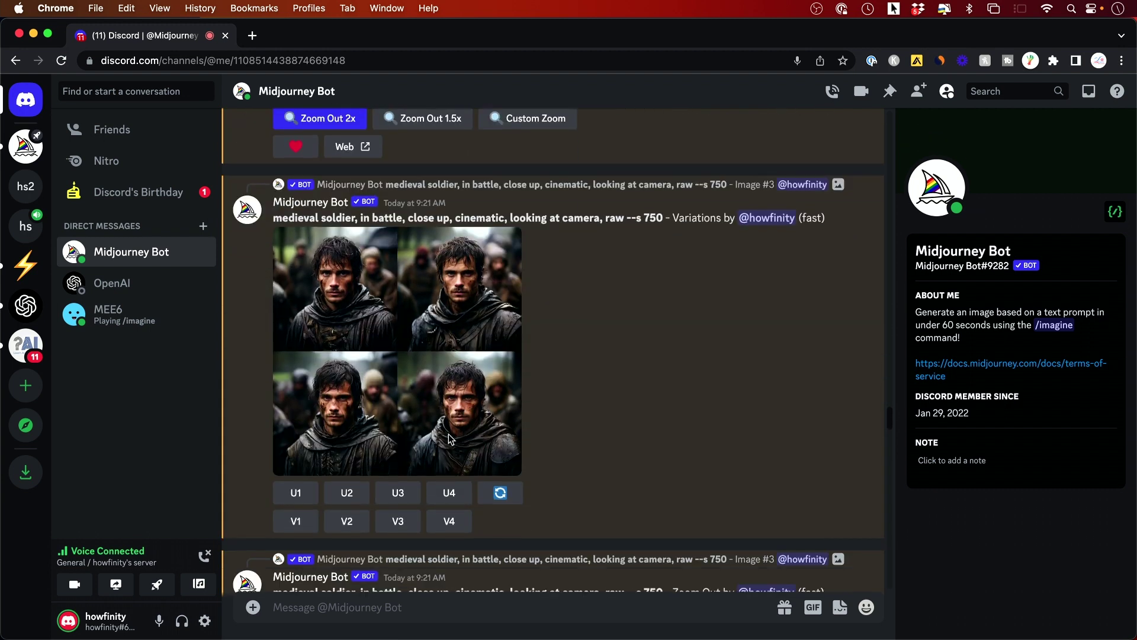
pyautogui.click(422, 371)
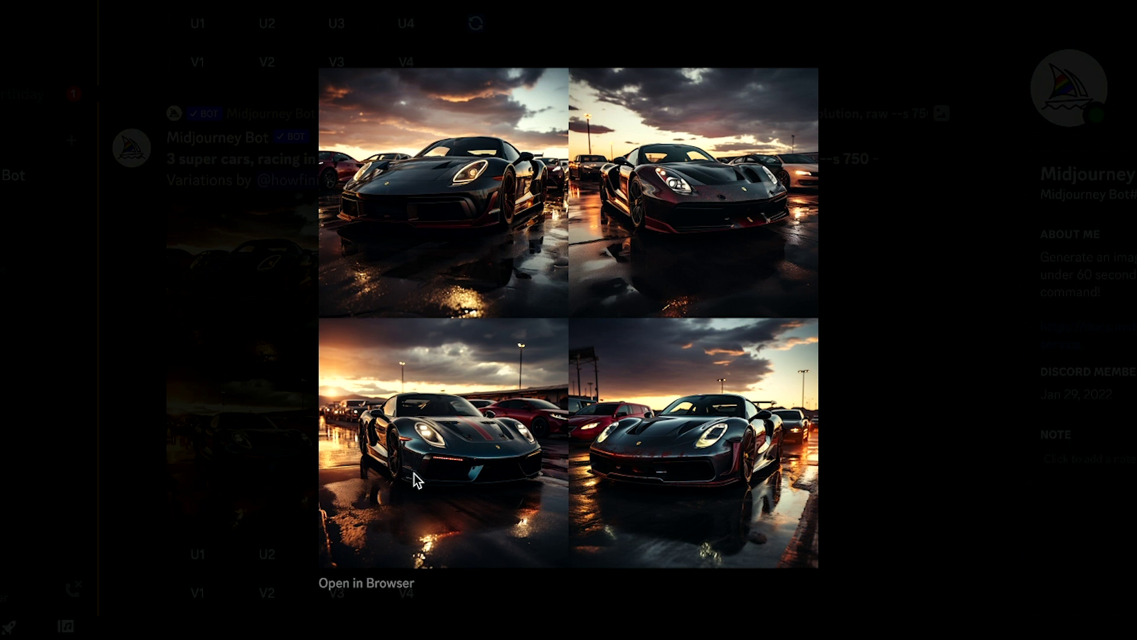
# Close the enlarged car variations, then close the finished princess-at-sunset grid preview
pyautogui.click(926, 490)
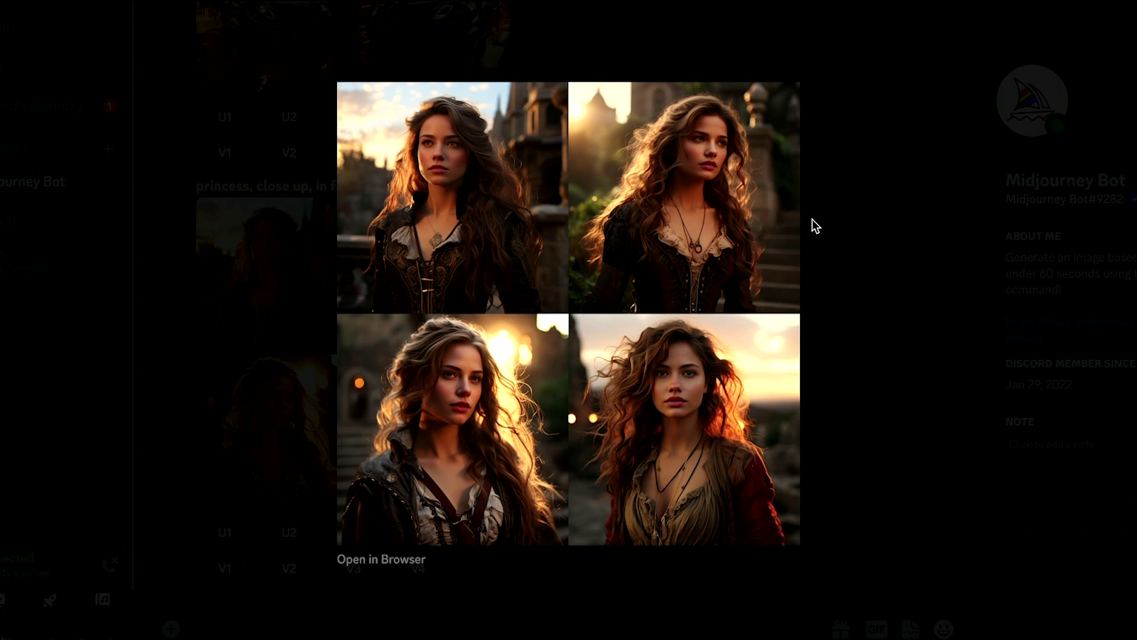
pyautogui.click(857, 417)
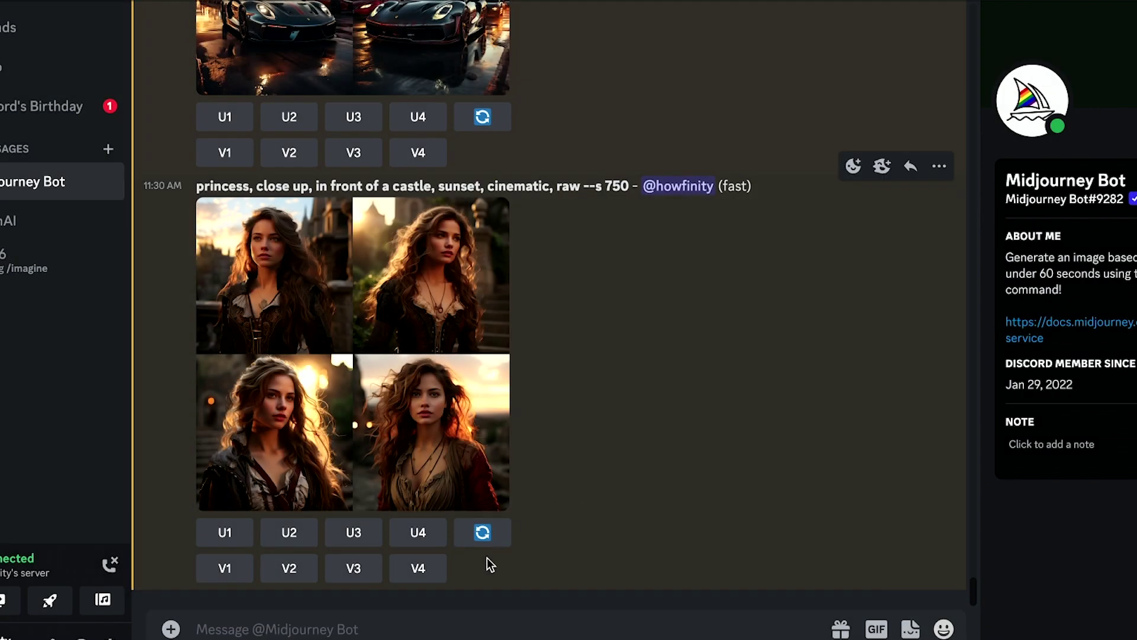
# Upscale princess image 4 and send /settings to show version 5.2 with suffix --s 750
pyautogui.click(408, 542)
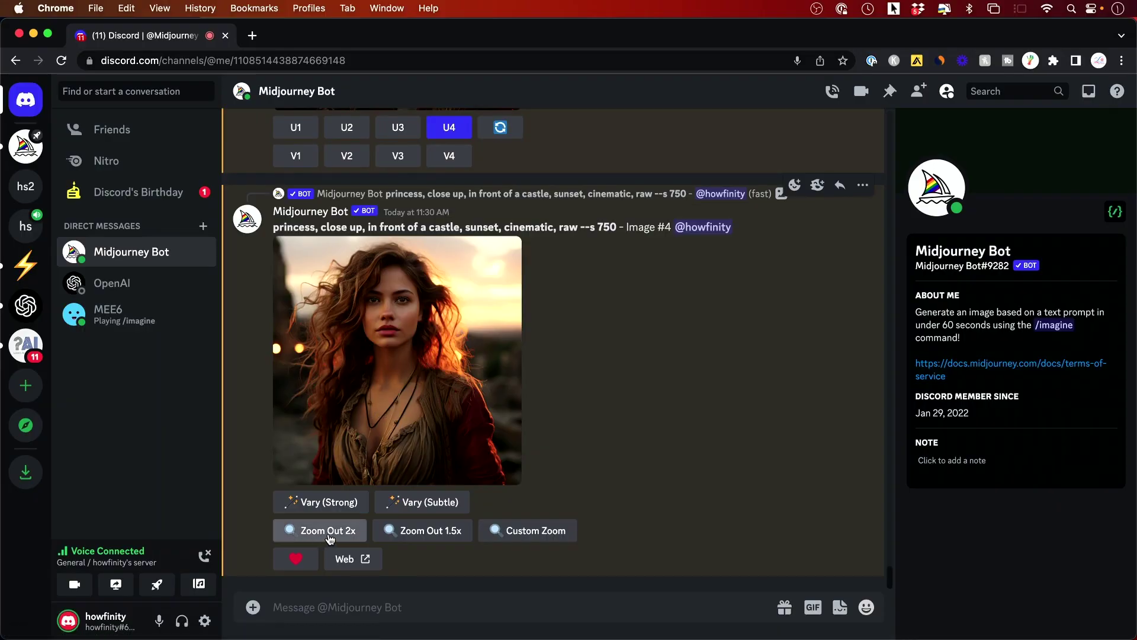
pyautogui.click(340, 611)
pyautogui.write('/settin')
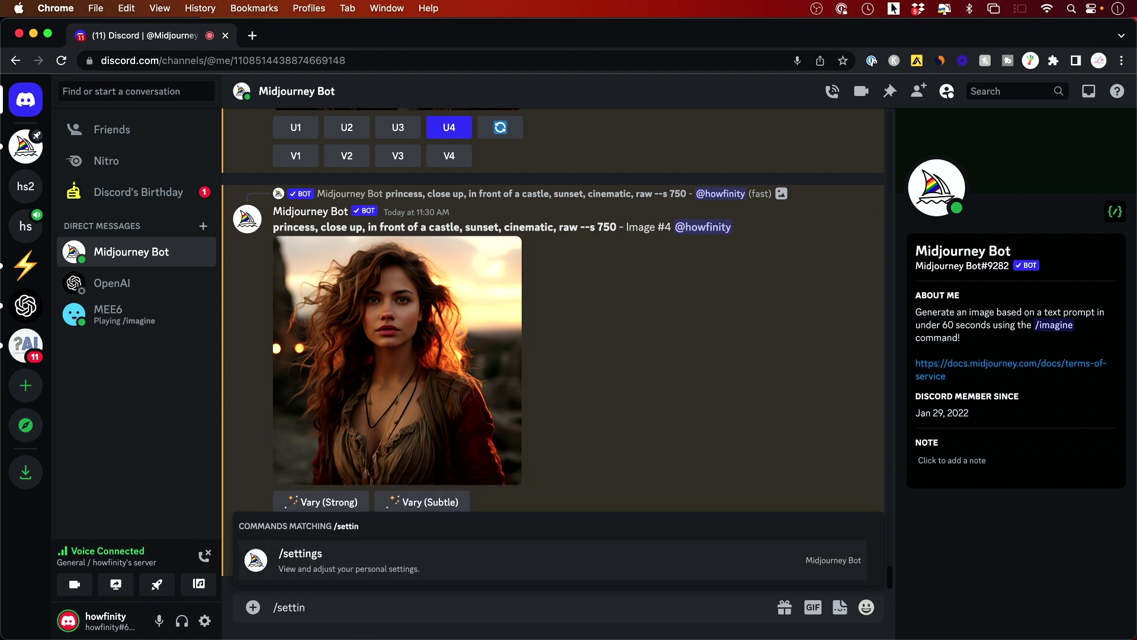
pyautogui.click(346, 563)
pyautogui.press('Return')
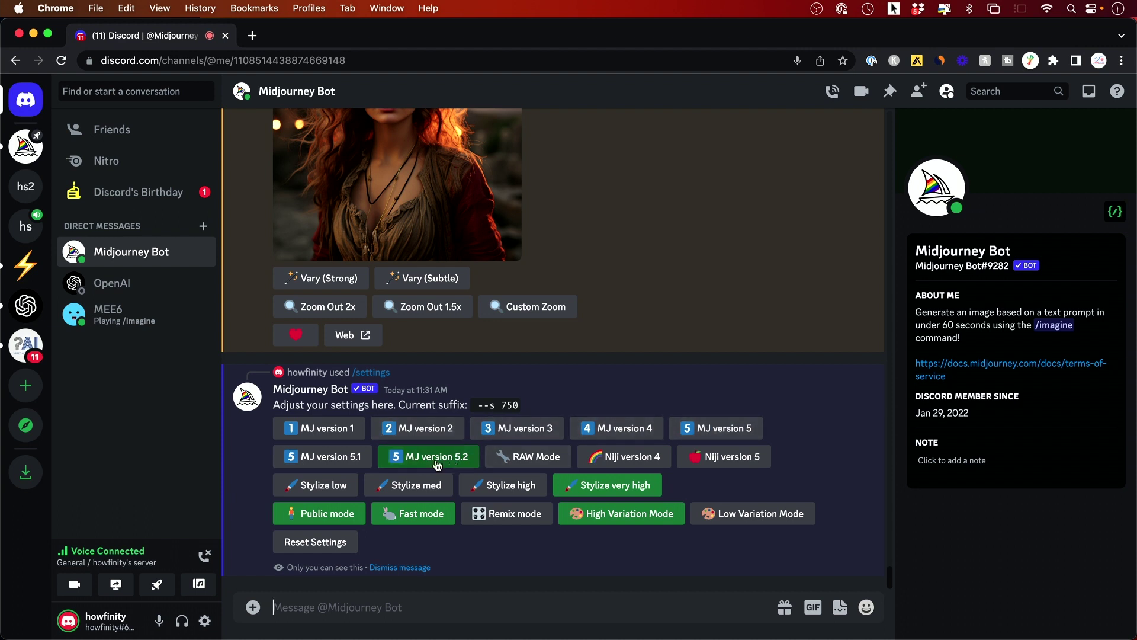
pyautogui.click(371, 608)
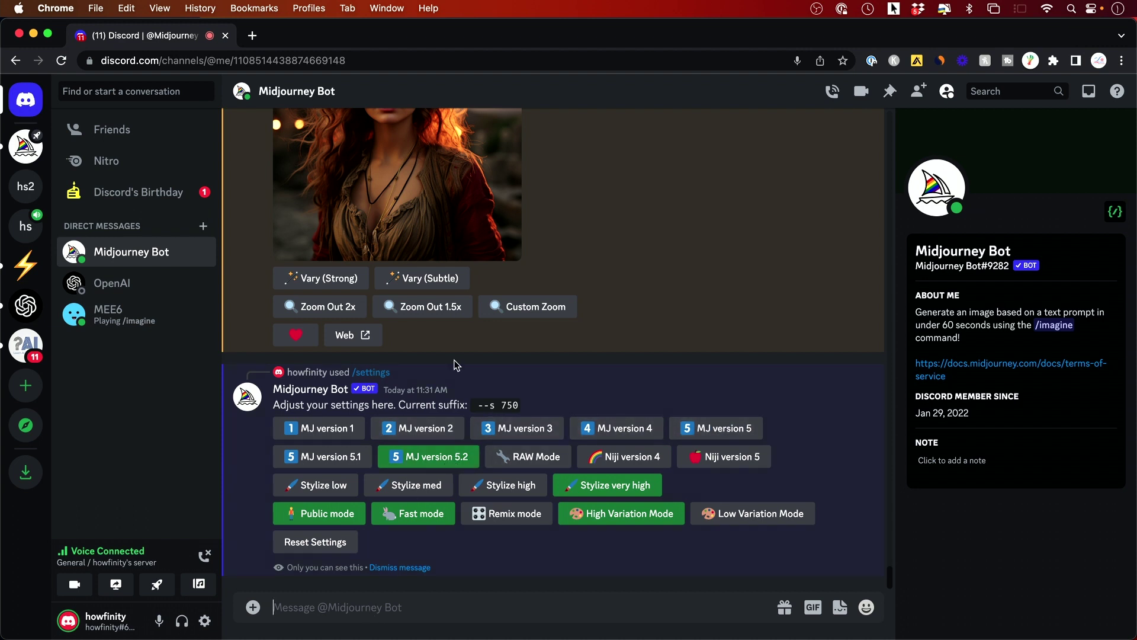
pyautogui.scroll(3, 463, 344)
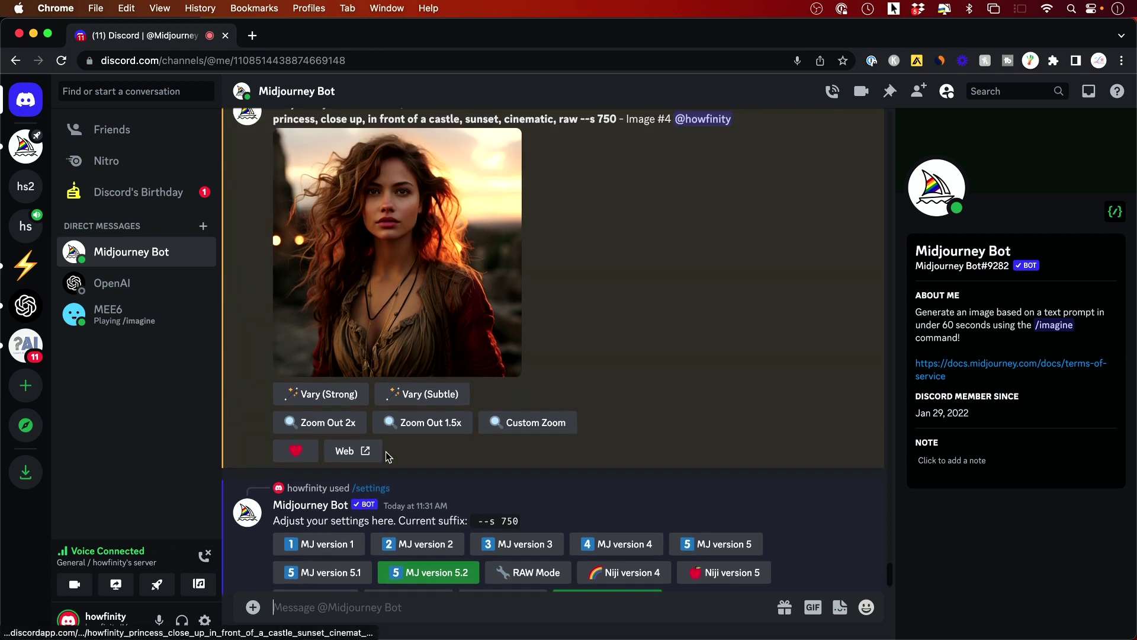
# Zoom Out 2x on the upscaled princess image, then close the enlarged wider castle grid
pyautogui.scroll(-1, 389, 456)
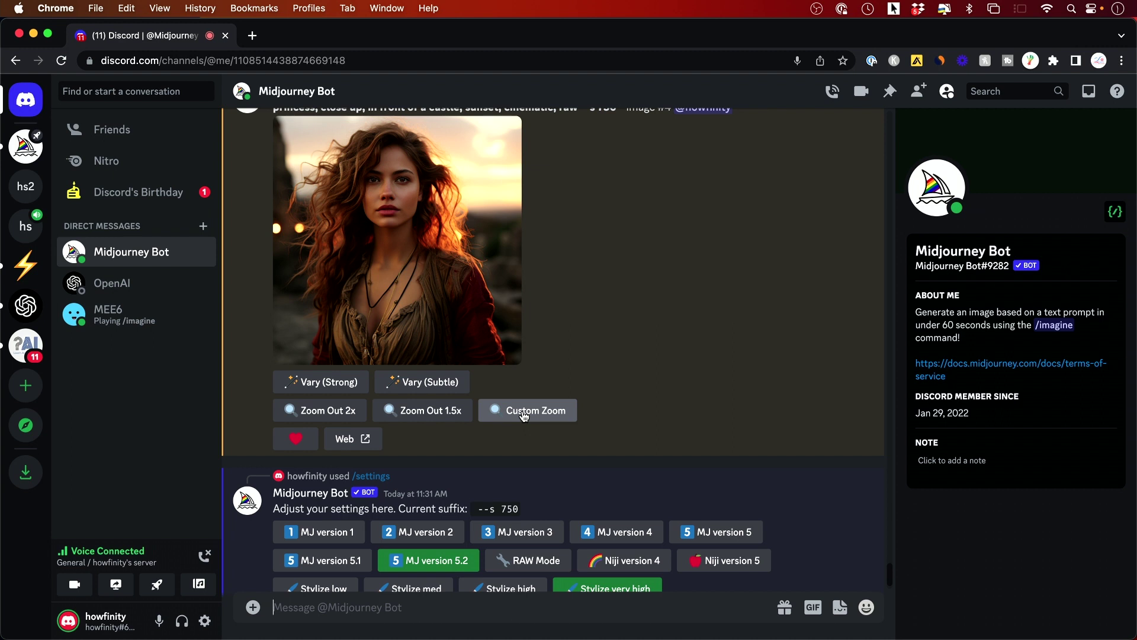
pyautogui.click(320, 414)
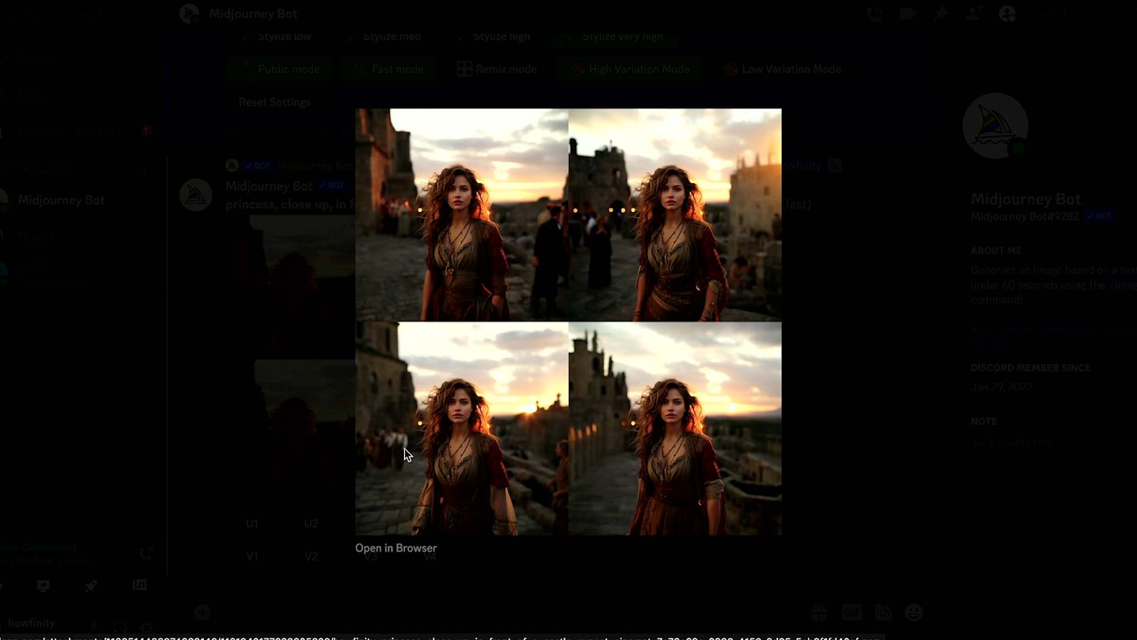
pyautogui.click(794, 424)
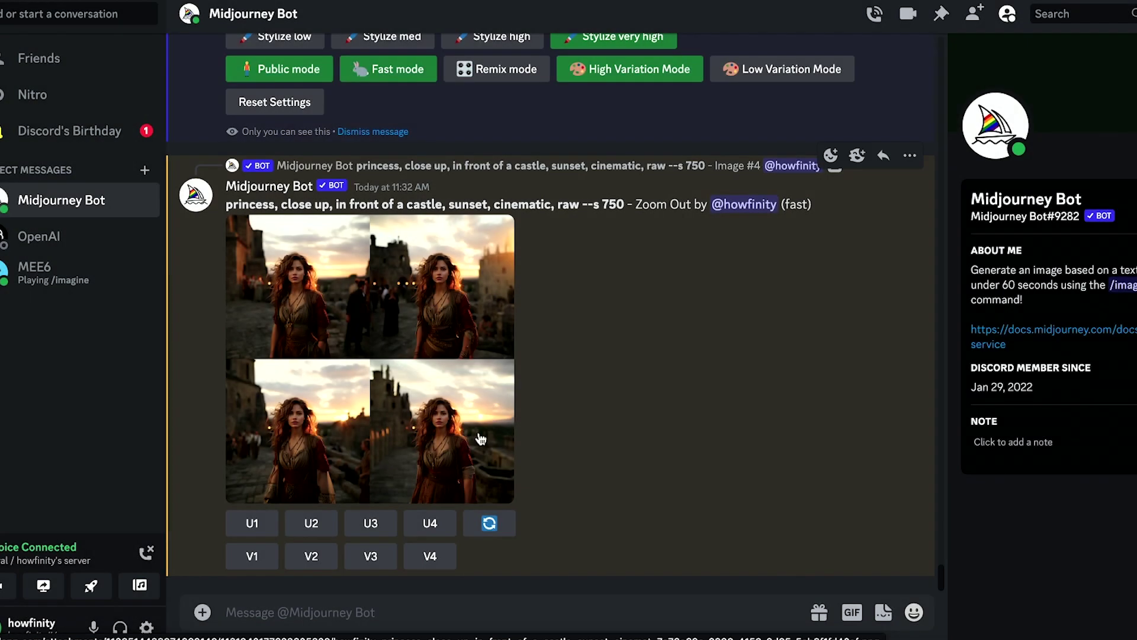
# Upscale zoom-out image 4 and bring up its Custom Zoom form showing --ar 1:1 --zoom 2
pyautogui.click(430, 524)
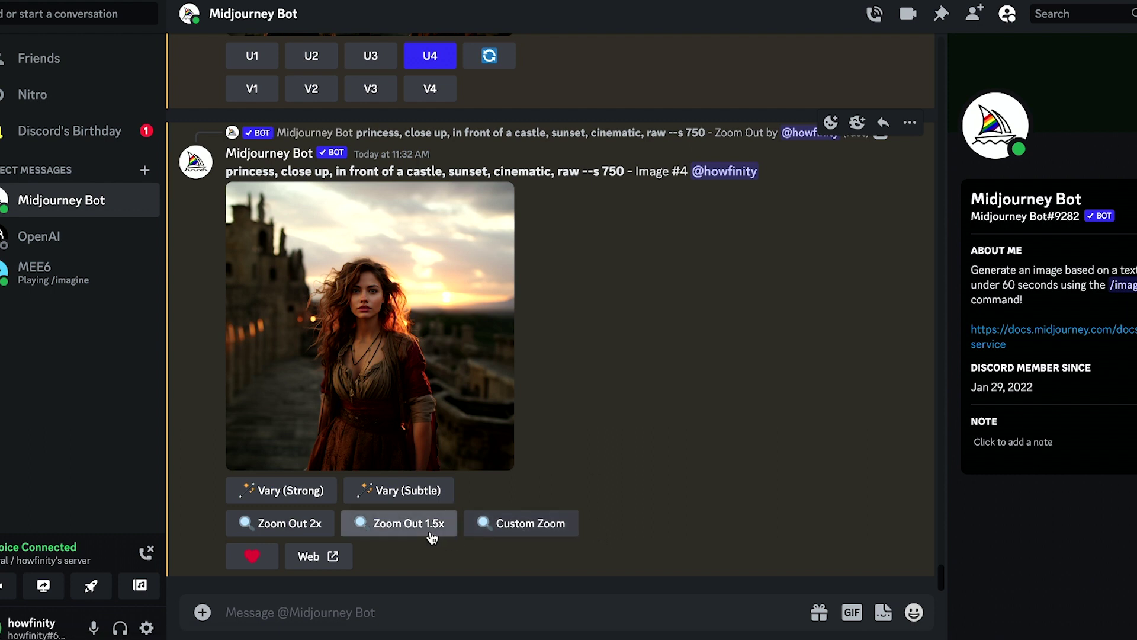
pyautogui.click(507, 527)
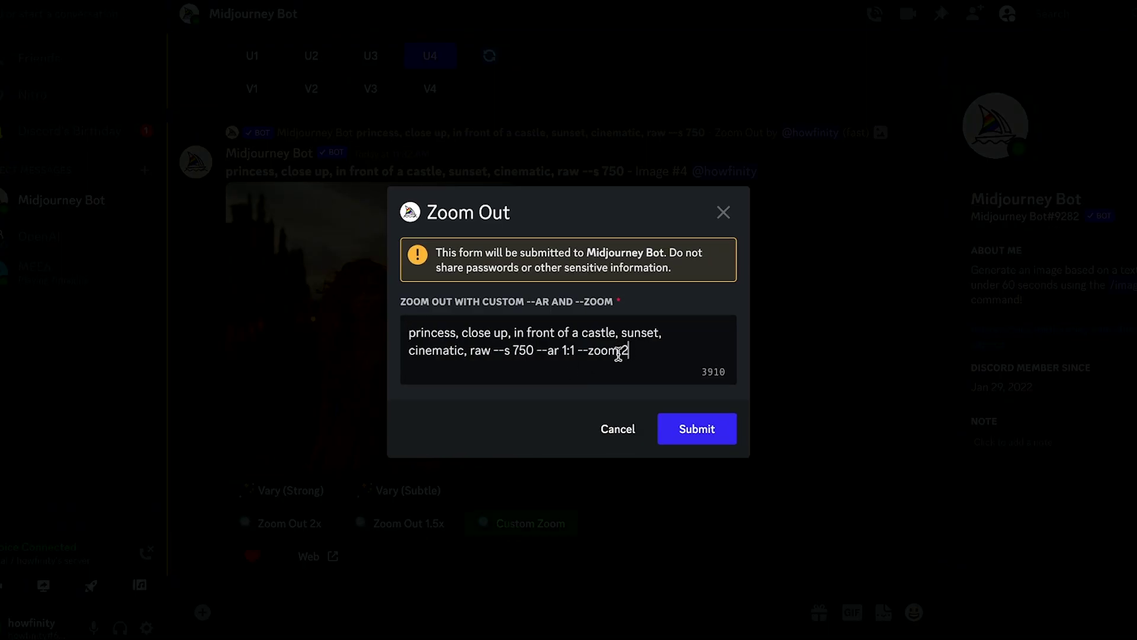
# Change the custom zoom value from 2 to 1.8
pyautogui.click(652, 360)
pyautogui.press('BackSpace')
pyautogui.write('.')
pyautogui.press('BackSpace')
pyautogui.write('1.8')
# Change the aspect ratio from 1:1 to 3:1 and submit the zoom-out
pyautogui.click(566, 350)
pyautogui.press('BackSpace')
pyautogui.write('2')
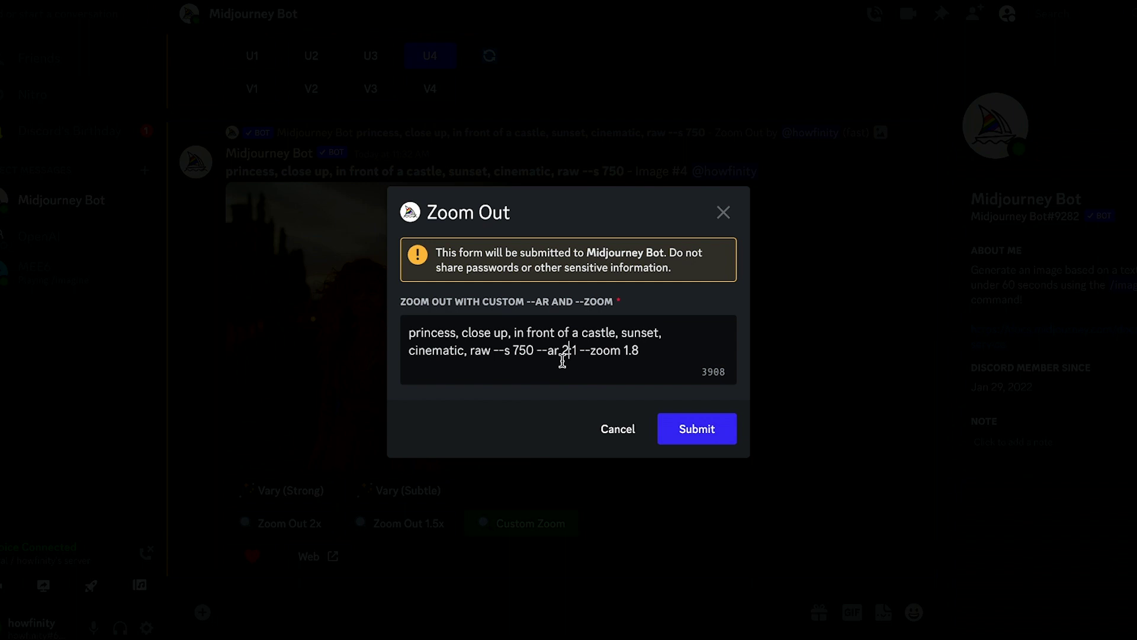
pyautogui.press('BackSpace')
pyautogui.write('3')
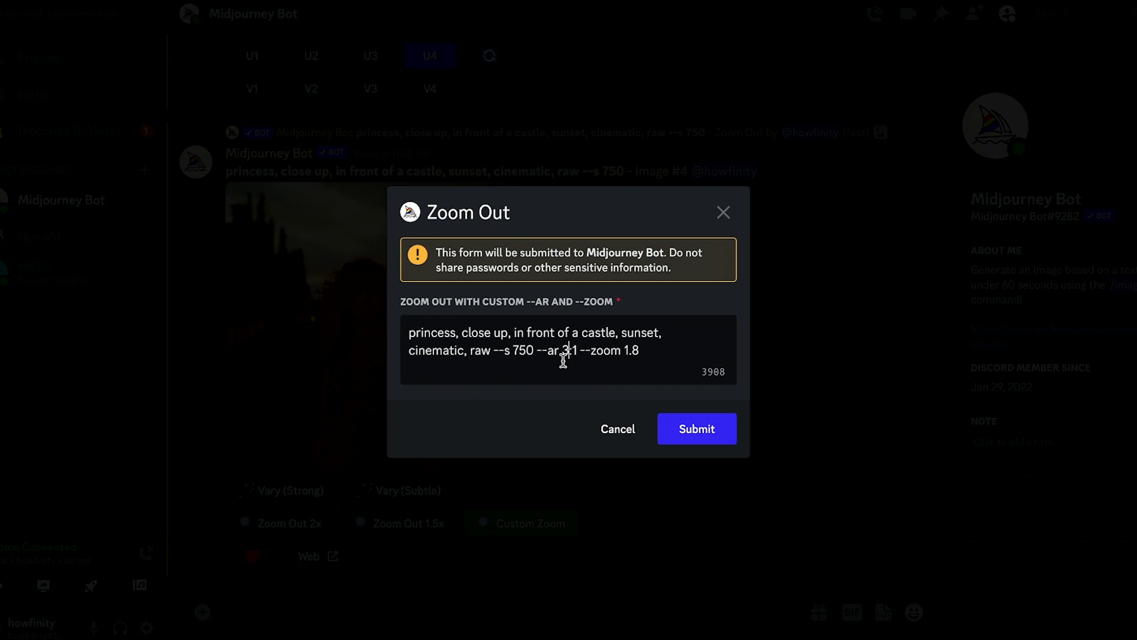
pyautogui.click(687, 431)
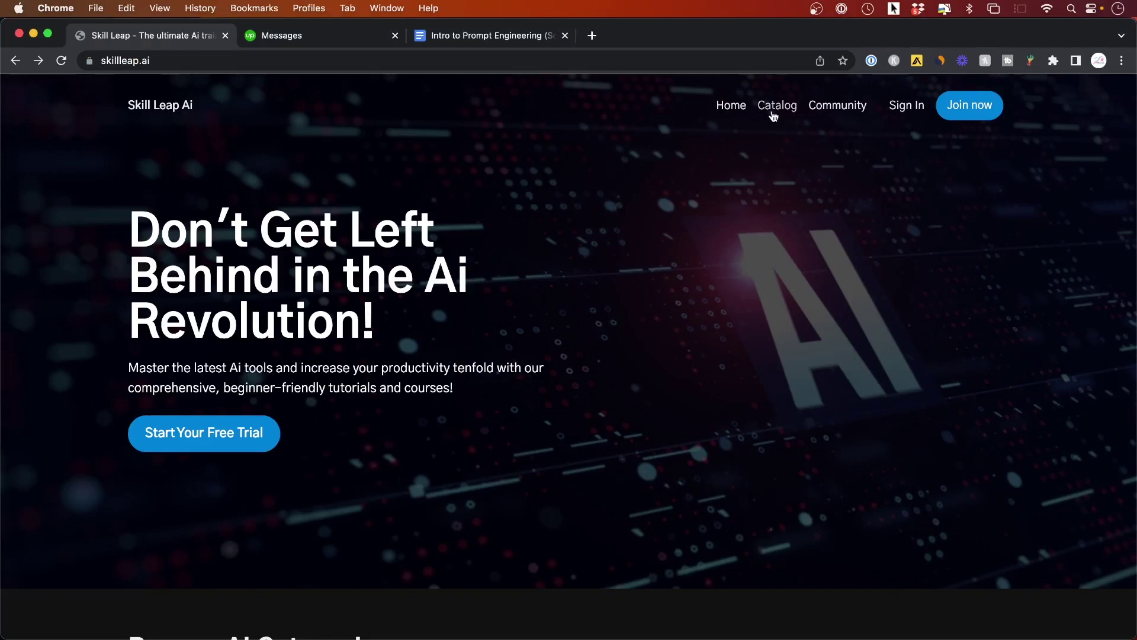
# Go to the Catalog and open the full Complete Ai Courses list via See All
pyautogui.click(776, 105)
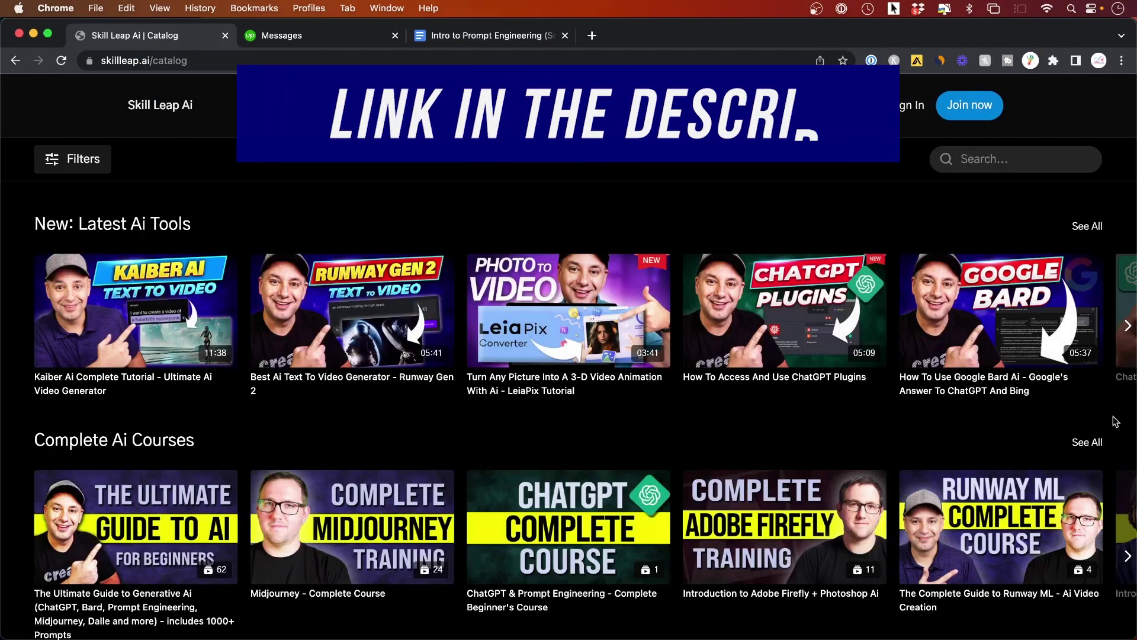
pyautogui.scroll(-5, 1116, 421)
pyautogui.click(1088, 172)
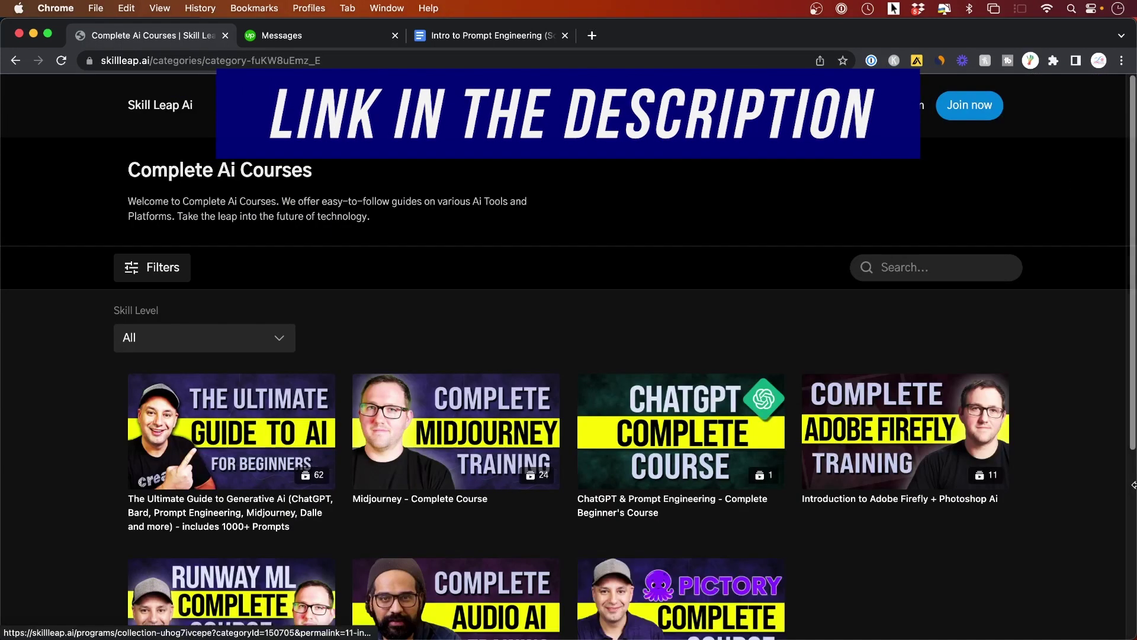
pyautogui.scroll(-4, 1110, 477)
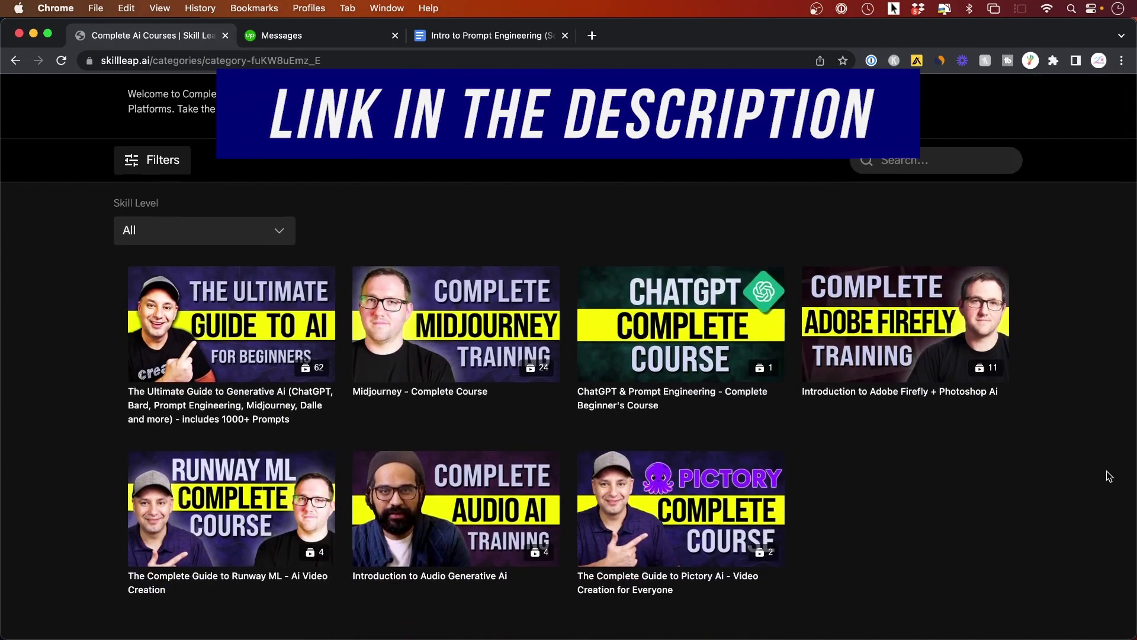